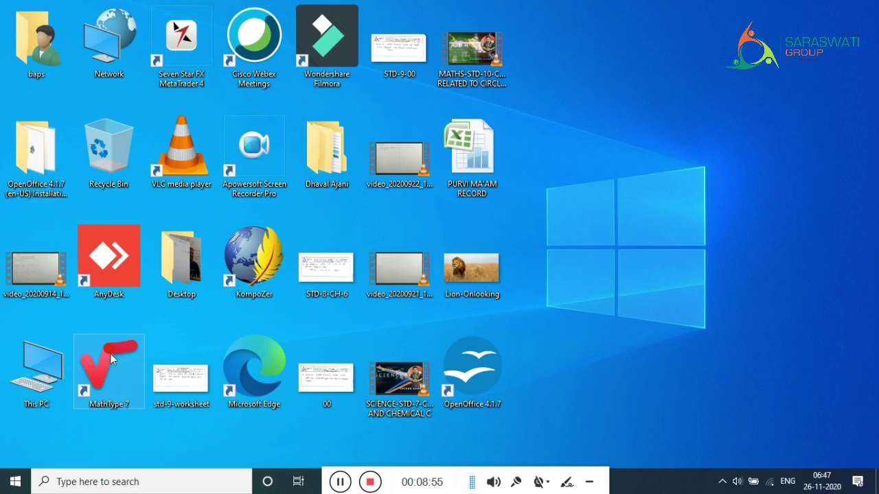
left_click(112, 234)
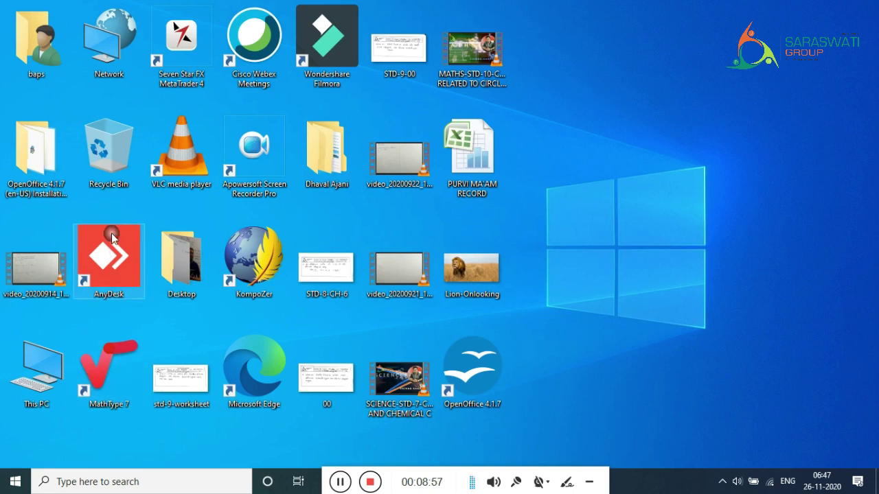
left_click(187, 139)
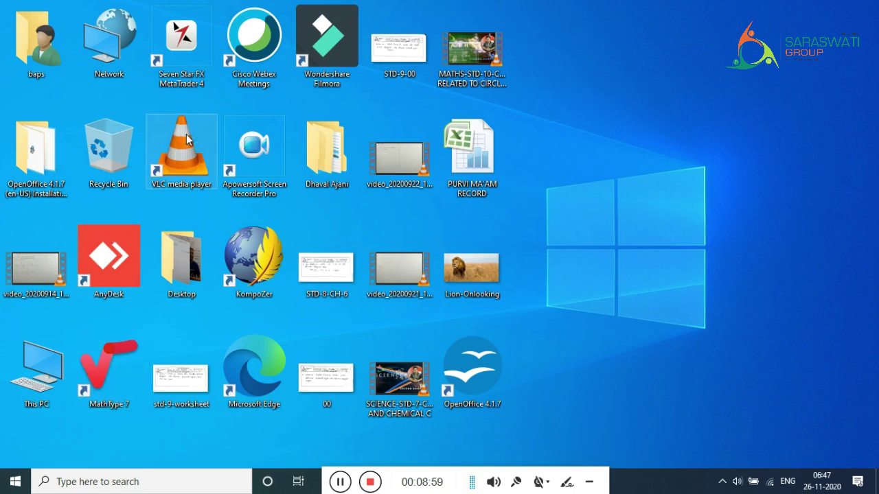
left_click(108, 43)
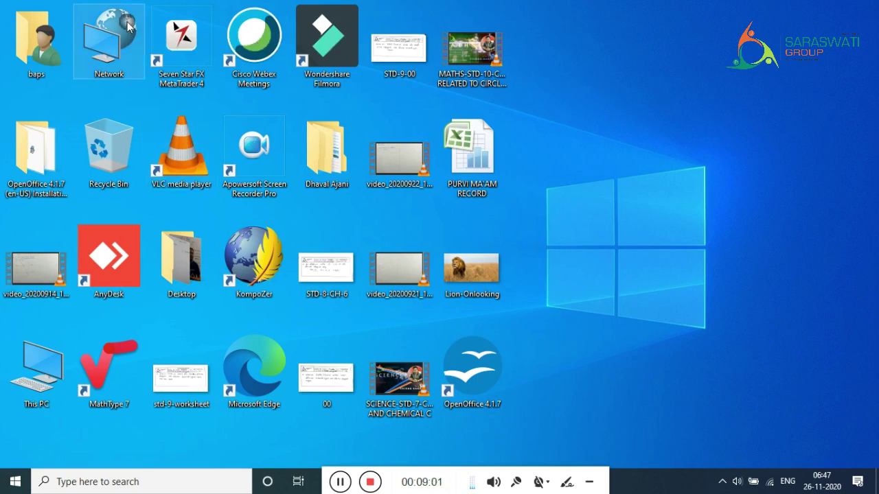
left_click(108, 170)
left_click(236, 62)
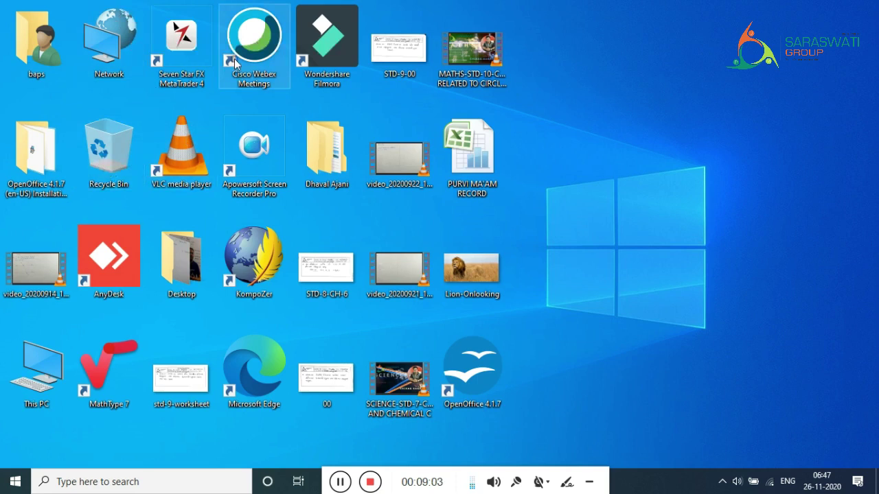
left_click(464, 377)
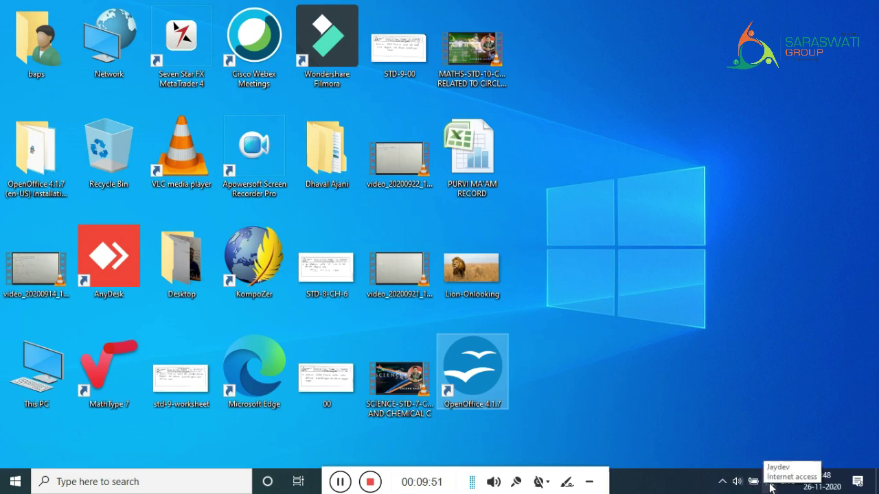
Show the hidden system tray icons and close their pop-up.
left_click(725, 483)
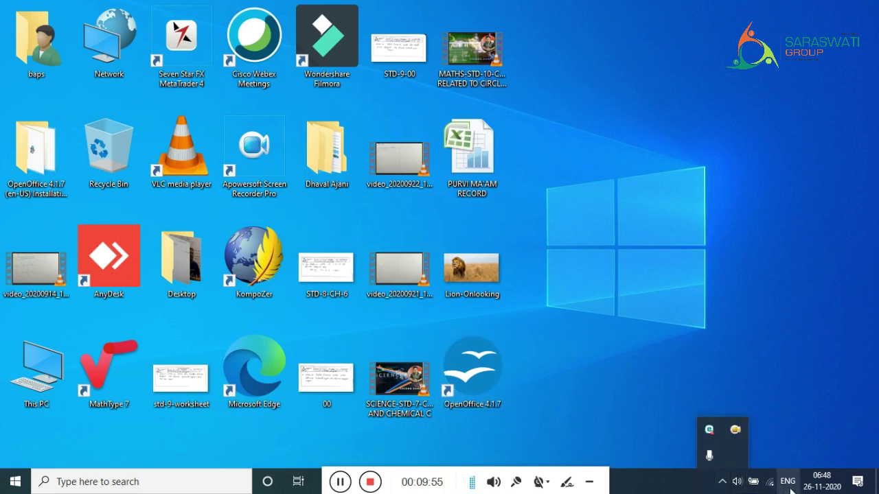
left_click(699, 483)
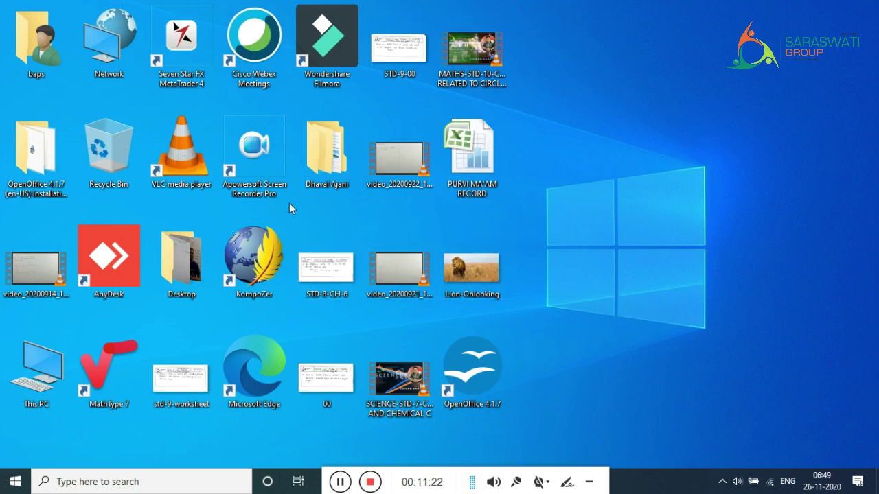
Open VLC media player from its desktop shortcut and close it again.
double_click(189, 162)
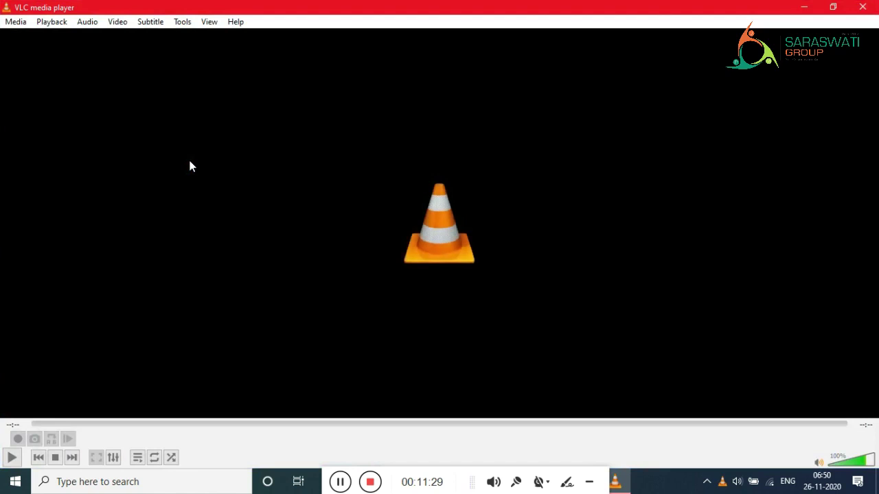
left_click(863, 8)
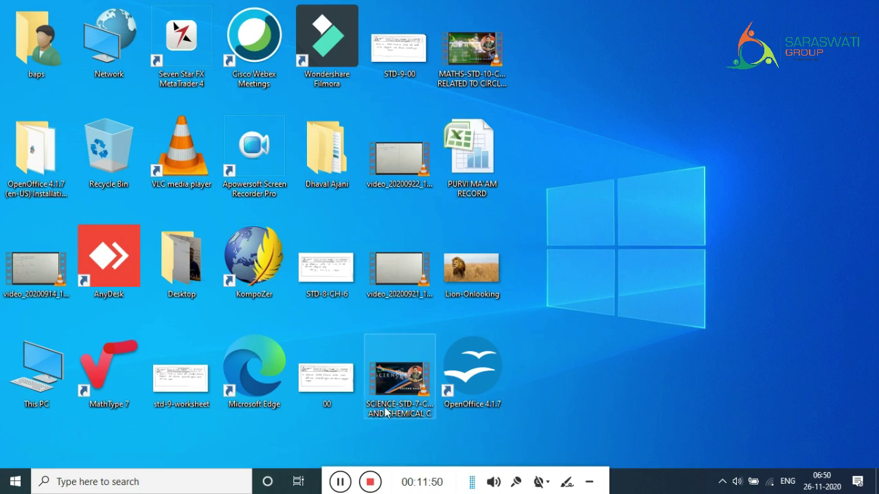
Show the available actions for the image file 00 and for the Microsoft Edge shortcut, and dismiss them without choosing any.
right_click(313, 377)
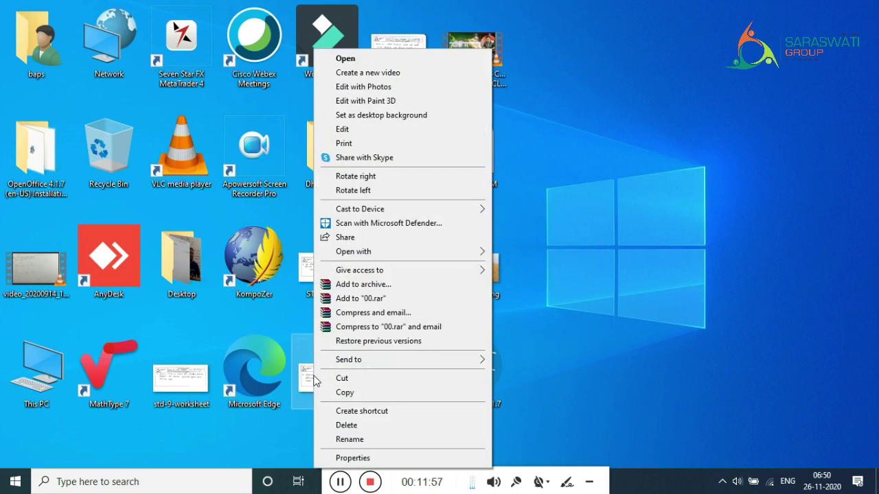
left_click(254, 378)
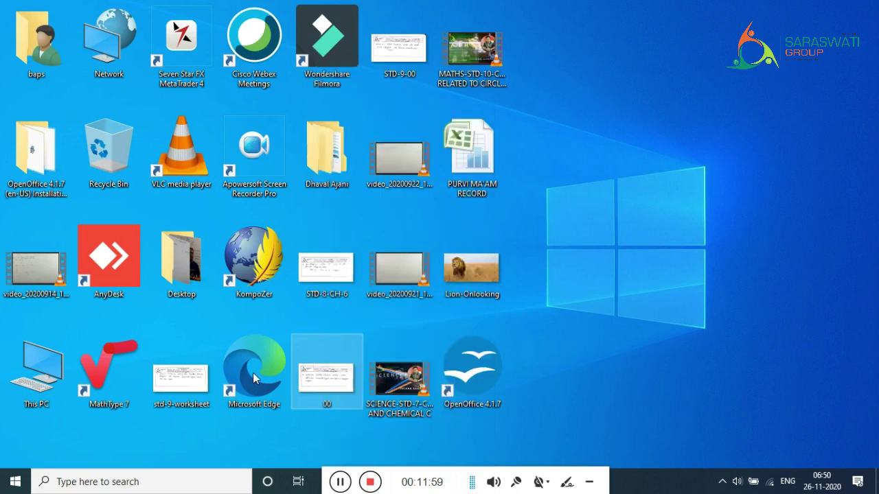
left_click(254, 378)
right_click(254, 377)
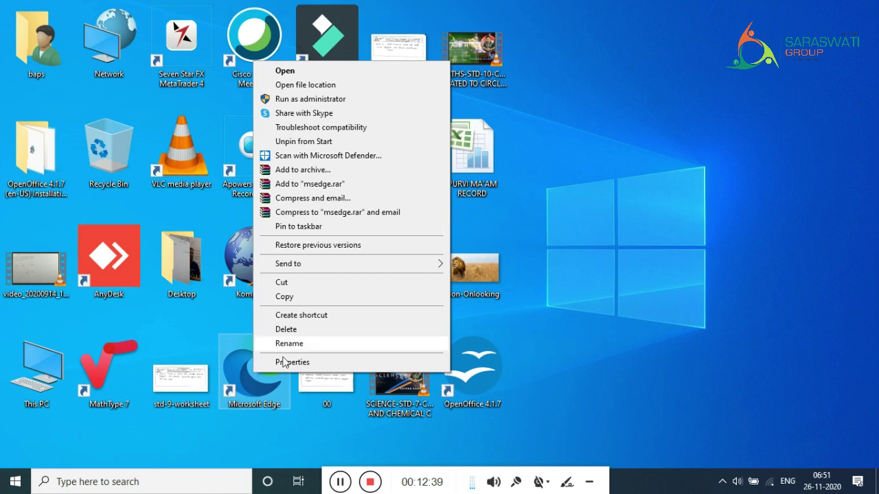
left_click(682, 278)
left_click(682, 278)
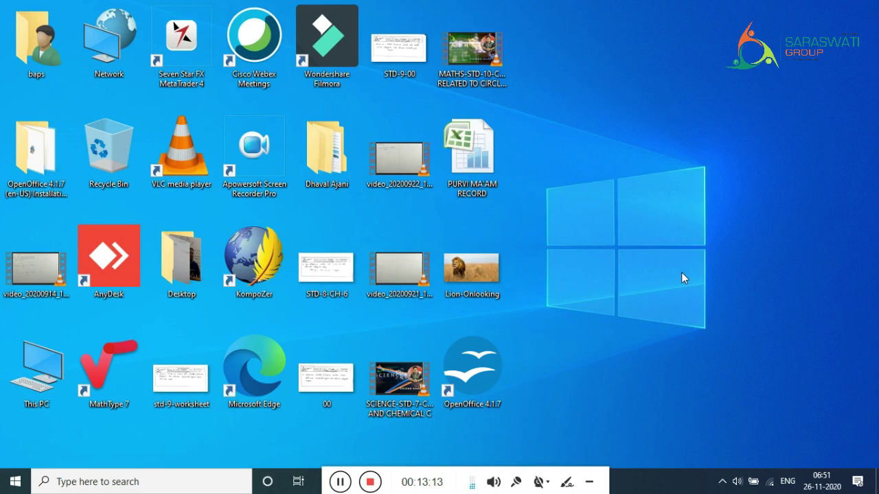
left_click(109, 167)
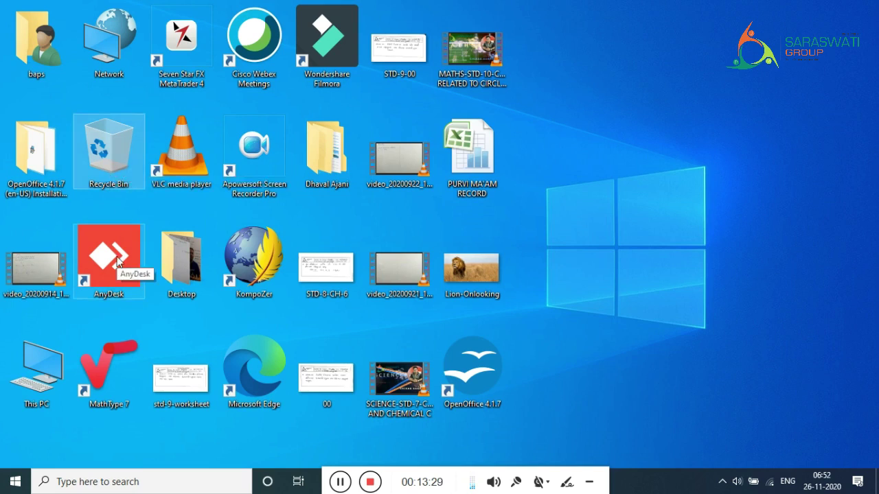
left_click(118, 261)
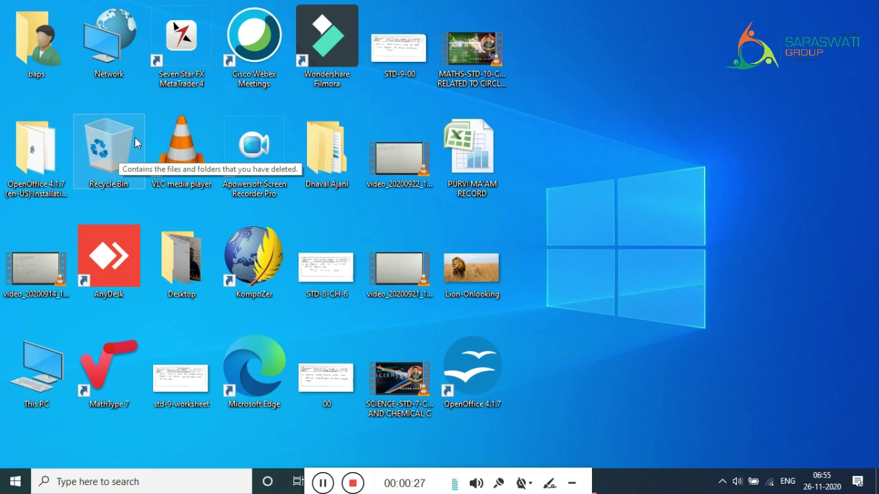
left_click(393, 258)
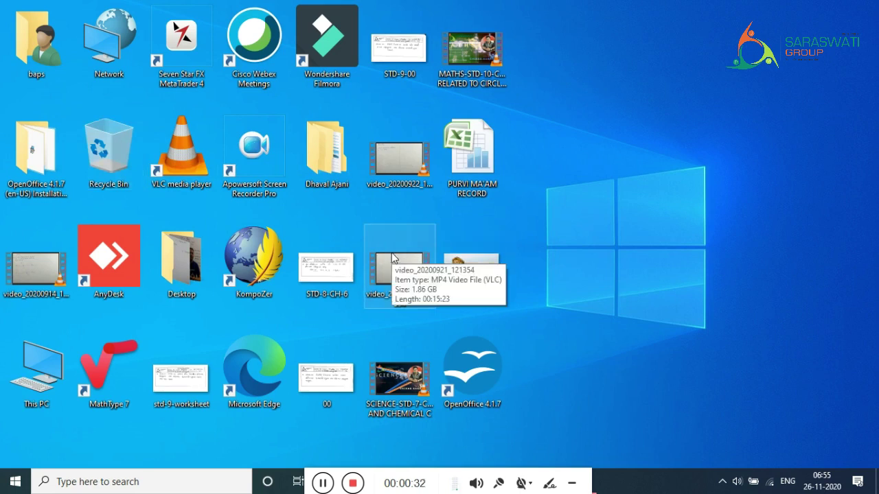
left_click(273, 374)
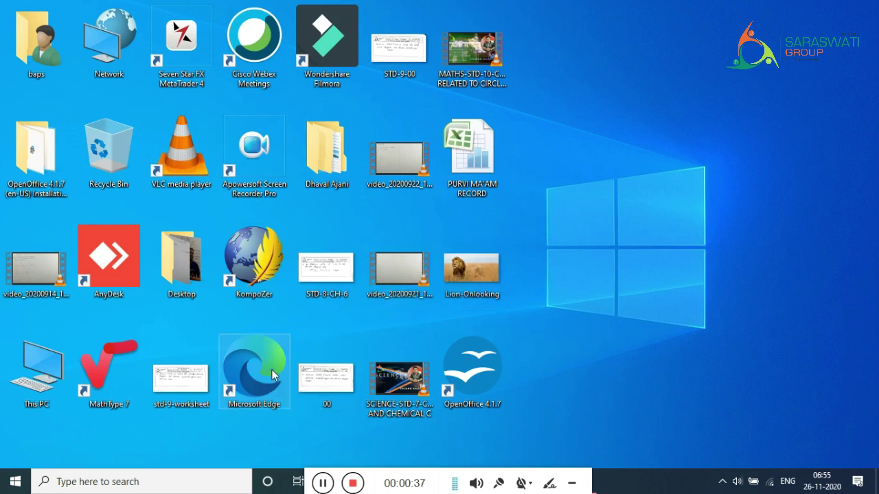
Display the context options of the Microsoft Edge shortcut once more and dismiss them.
right_click(272, 369)
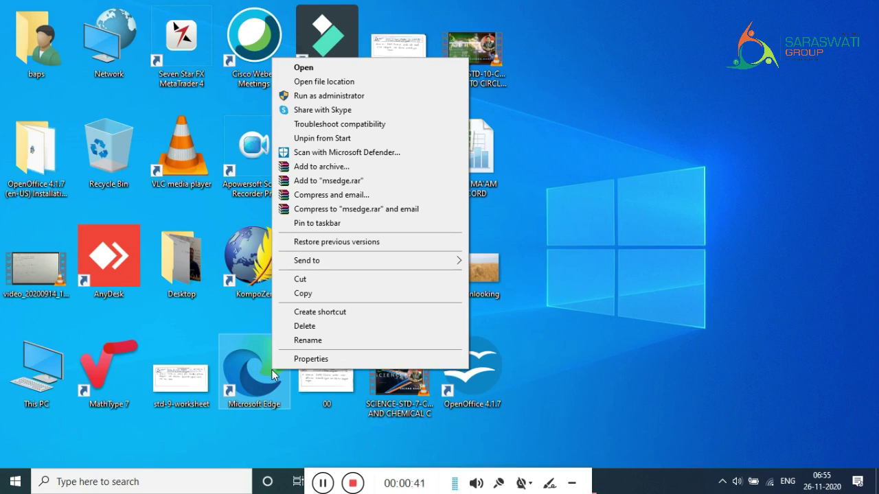
left_click(755, 352)
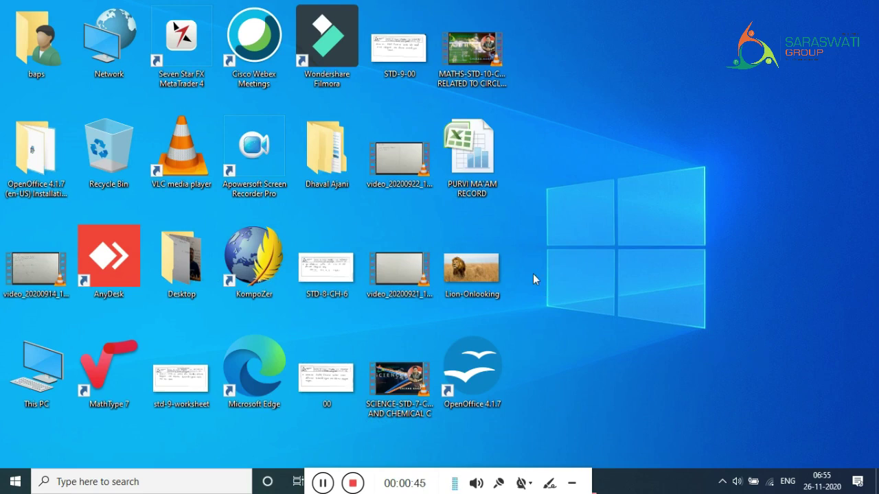
Open the desktop folder next to Apowersoft Screen Recorder Pro, look inside its subfolders 10 and 12, and return to the parent folder.
double_click(313, 148)
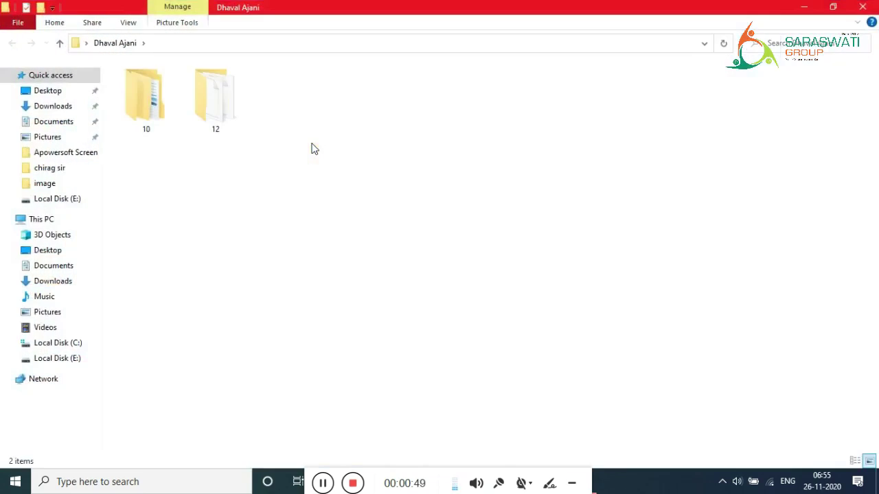
left_click(862, 7)
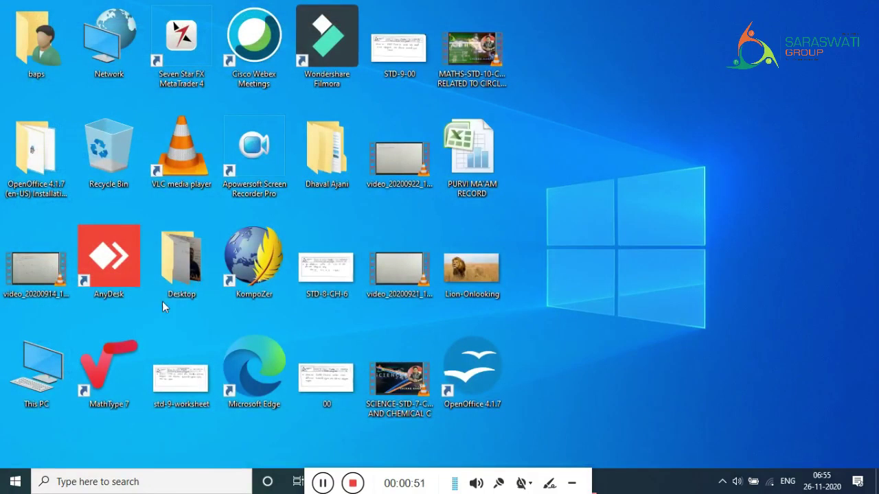
double_click(342, 147)
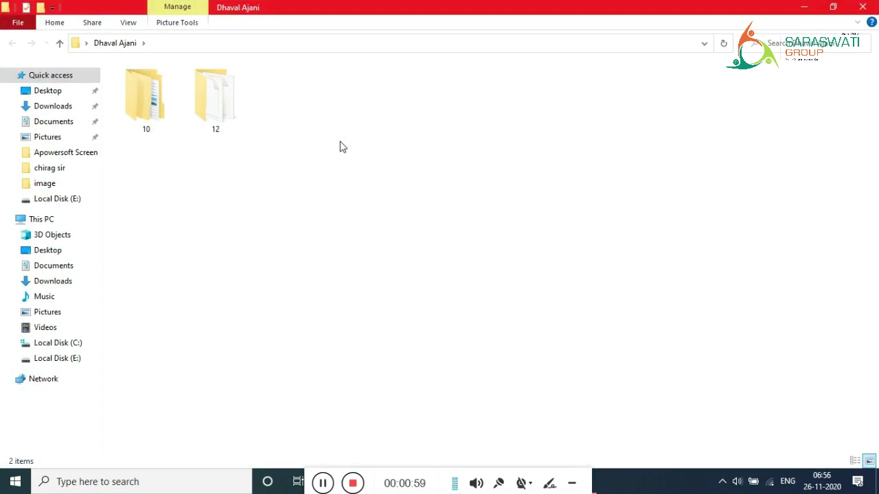
left_click(126, 113)
double_click(125, 114)
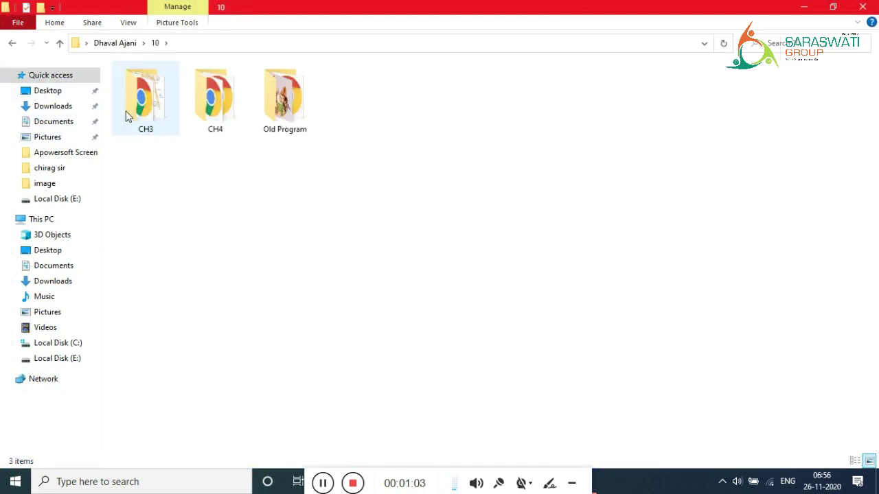
key("alt+Left")
double_click(209, 114)
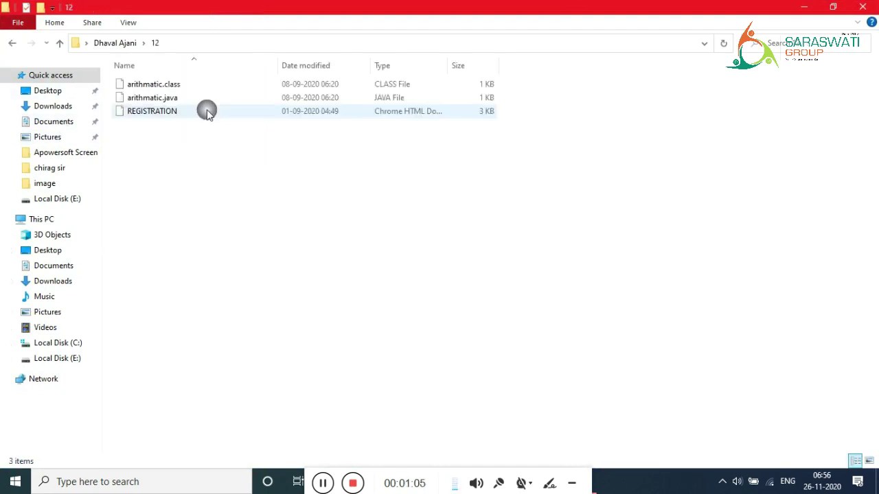
left_click(14, 45)
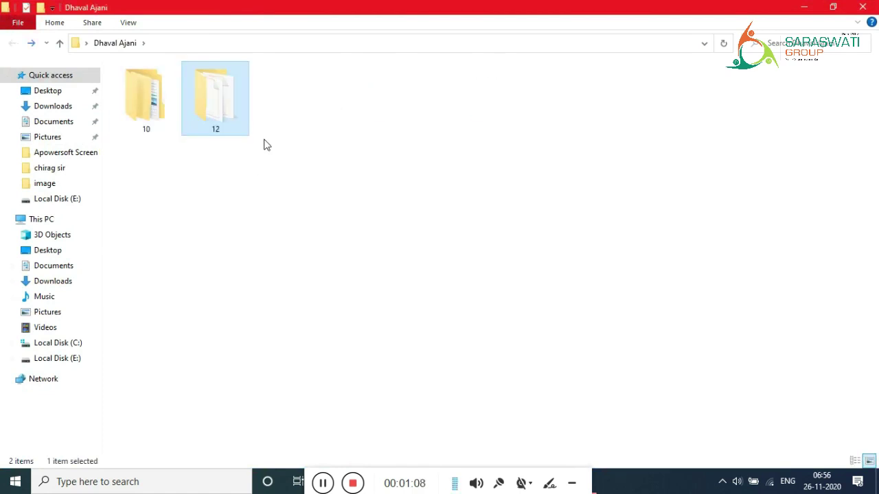
Try to reposition folders 12 and 10 within the empty area of the open folder, and close the window.
left_click_drag(222, 120, 328, 230)
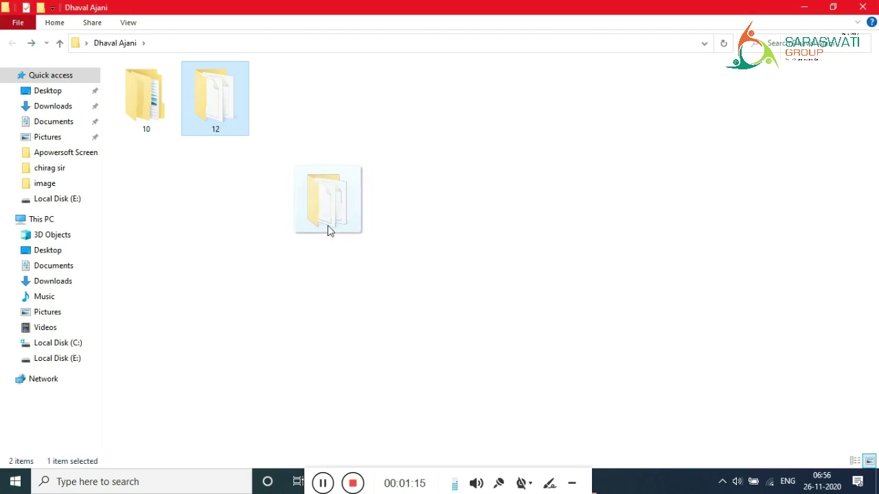
left_click_drag(328, 231, 431, 237)
left_click_drag(141, 89, 556, 275)
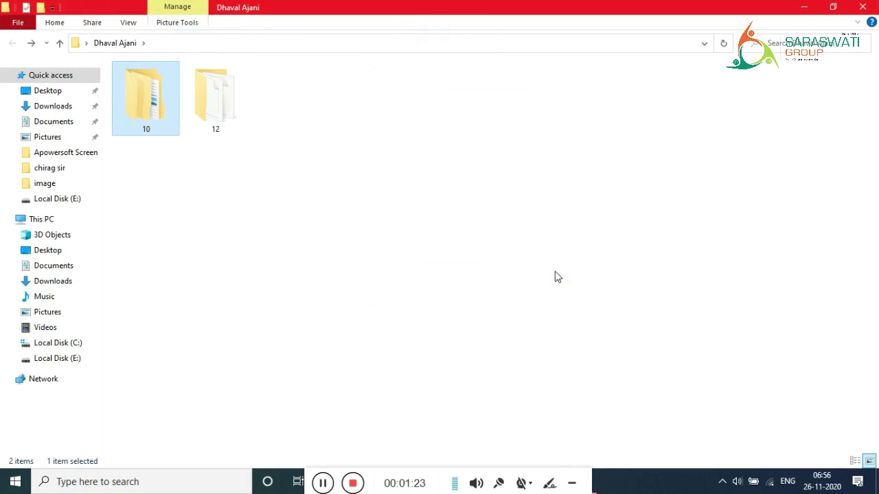
left_click_drag(226, 116, 482, 243)
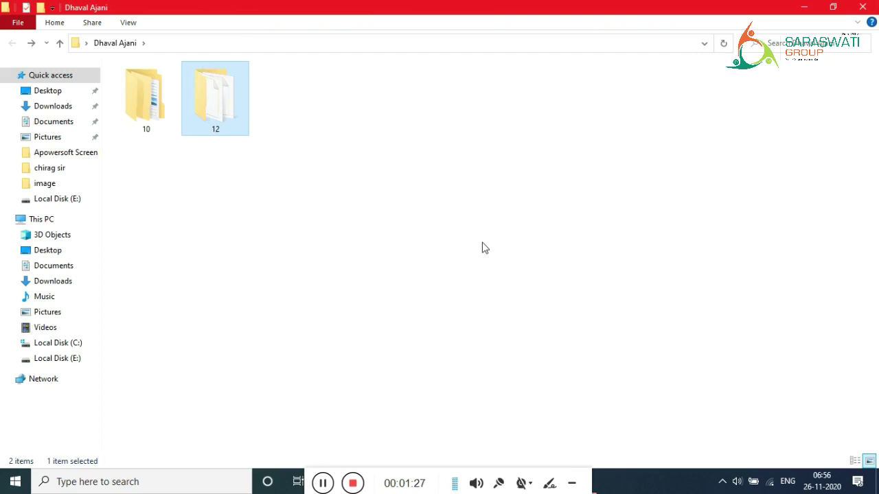
left_click(867, 7)
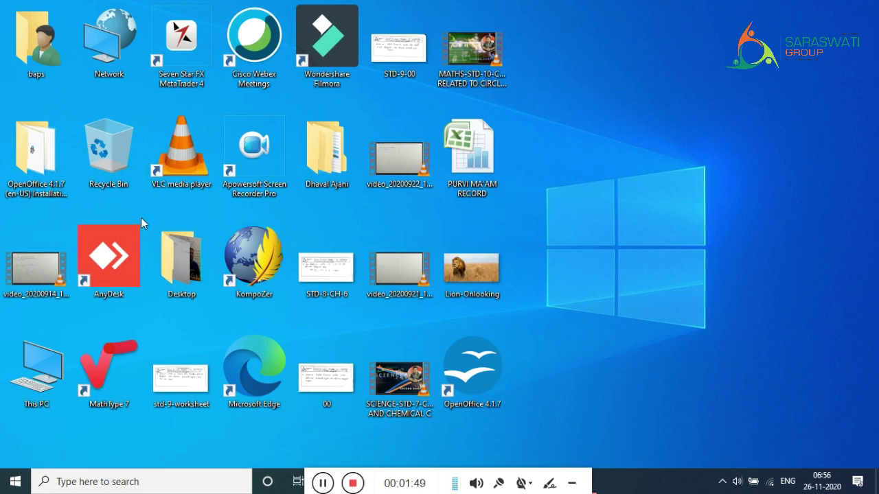
Open the Recycle Bin, return to the desktop, and view its context options without choosing any.
double_click(121, 180)
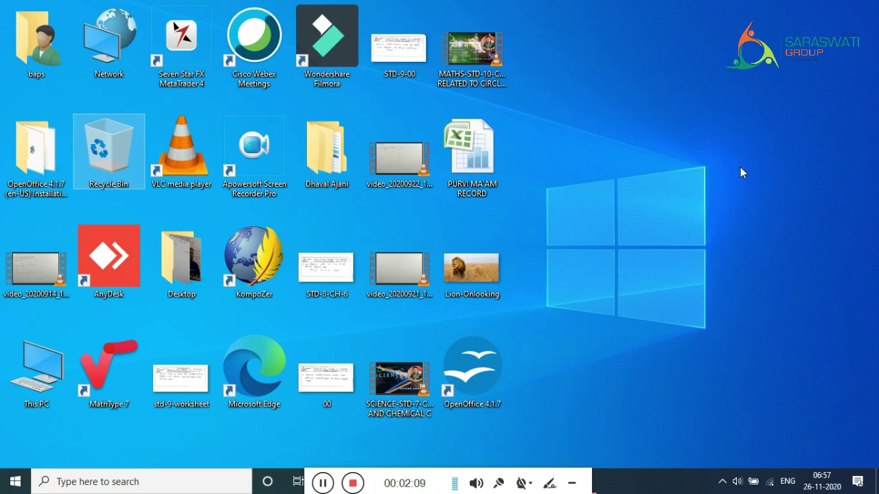
right_click(108, 150)
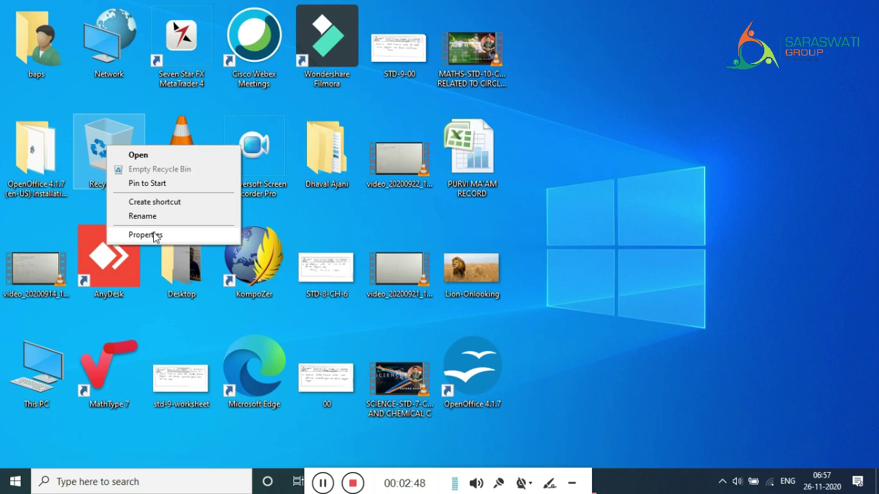
left_click(648, 262)
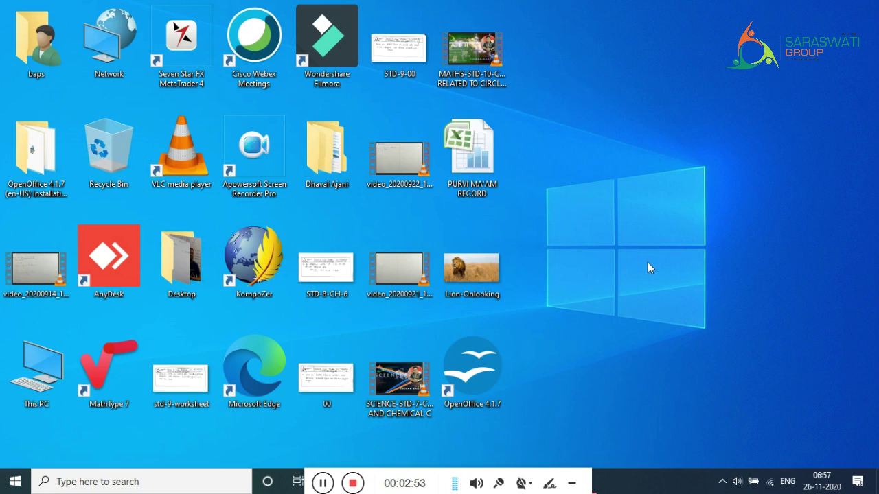
Open the Start menu, reveal the names of its account, Documents, Pictures, Settings and Power entries, and close it.
left_click(15, 482)
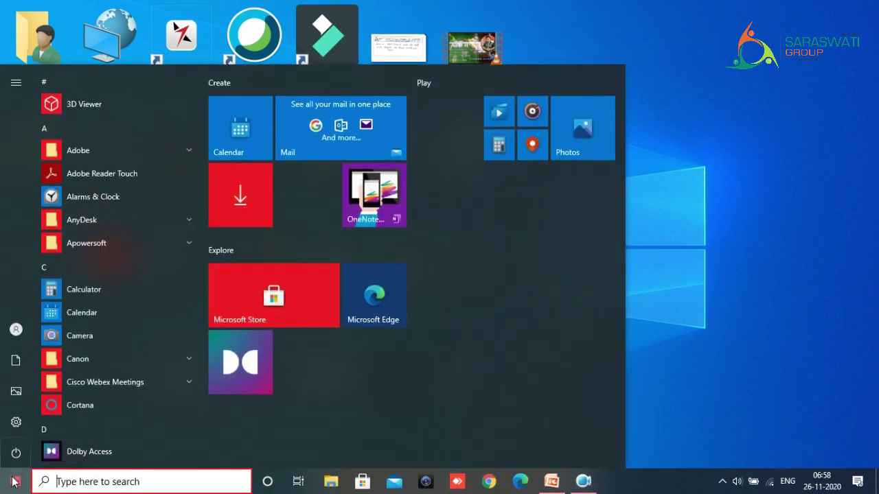
mouse_move(19, 464)
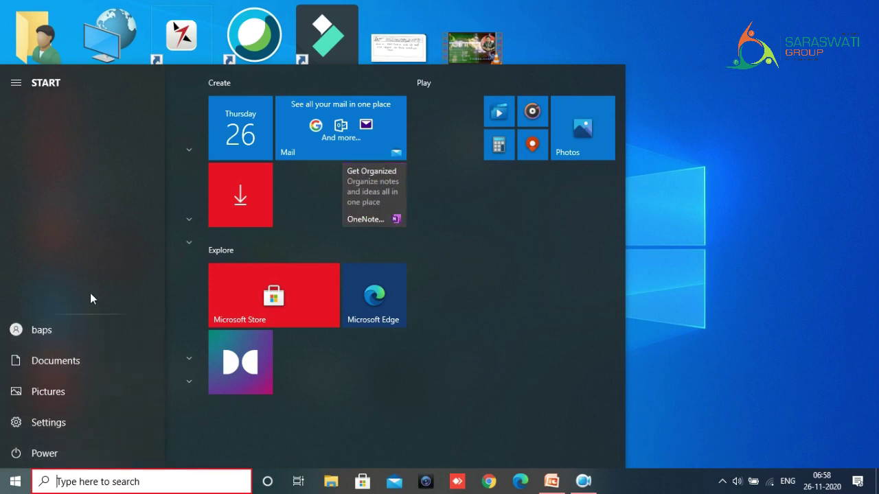
left_click(810, 204)
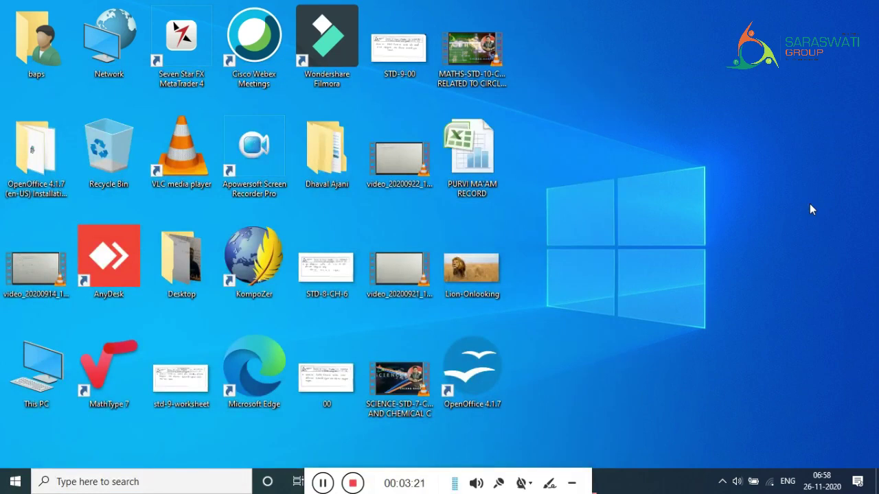